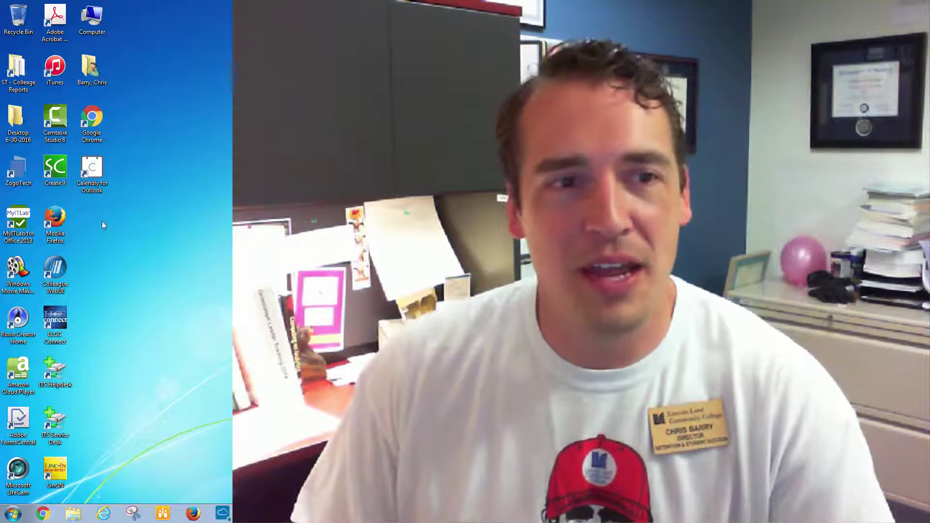
Step: Launch Mozilla Firefox from the desktop to load the LLCC homepage
double_click(55, 223)
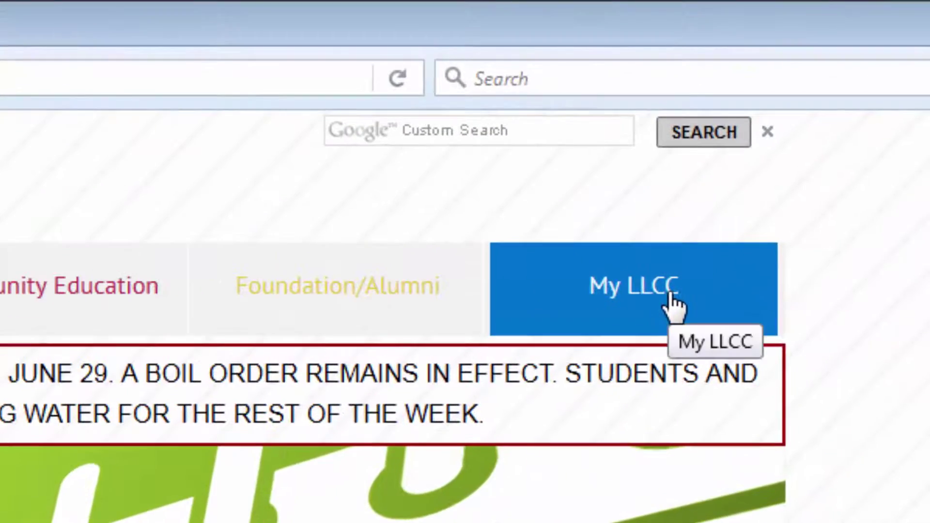
Step: Go to WebAdvisor through the My LLCC Quick Links
left_click(779, 173)
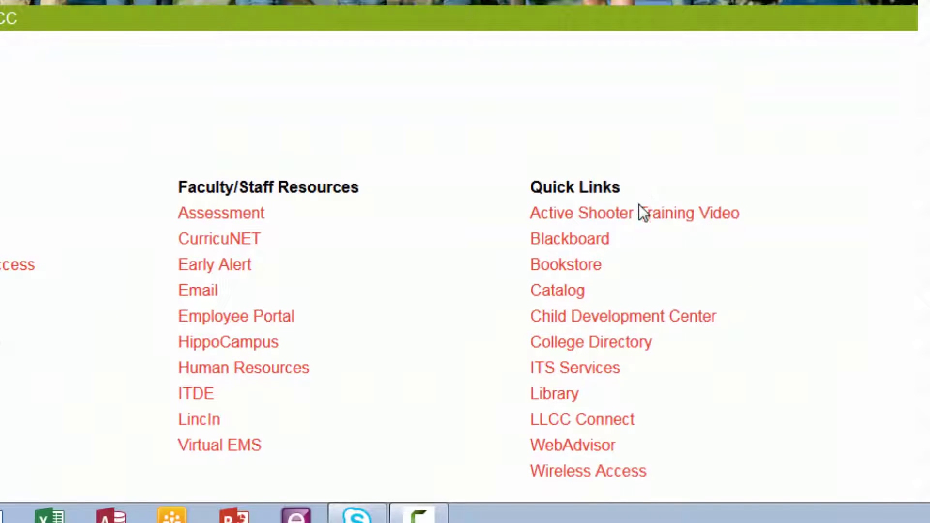
left_click(587, 449)
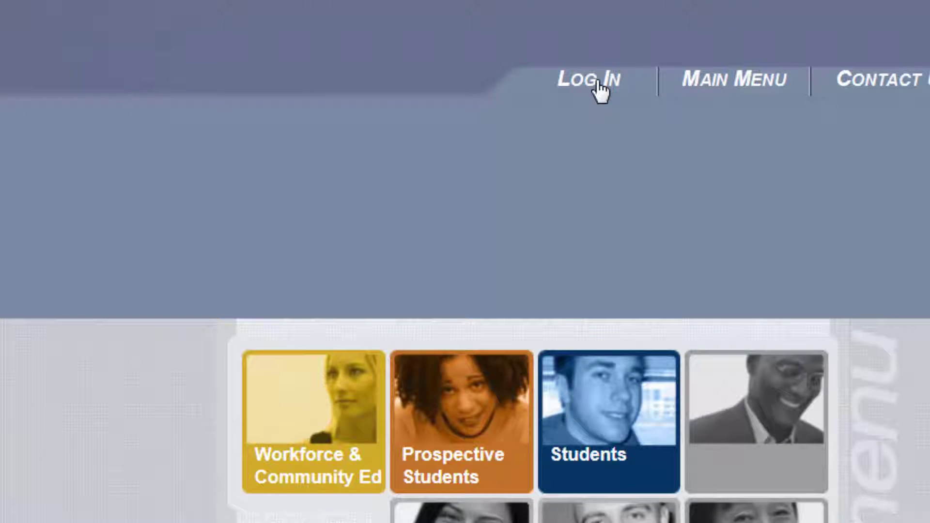
Step: Log in to WebAdvisor with the student username and password
left_click(599, 81)
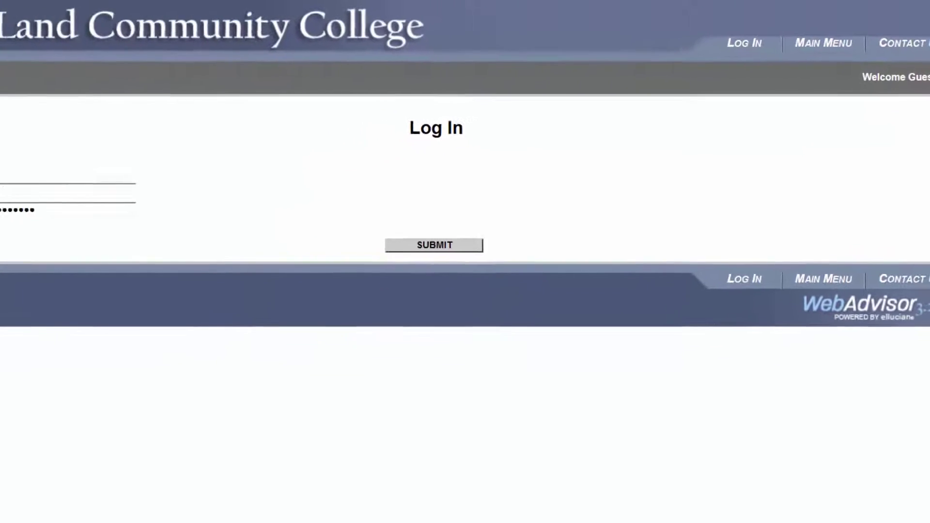
type("dent")
key("Tab")
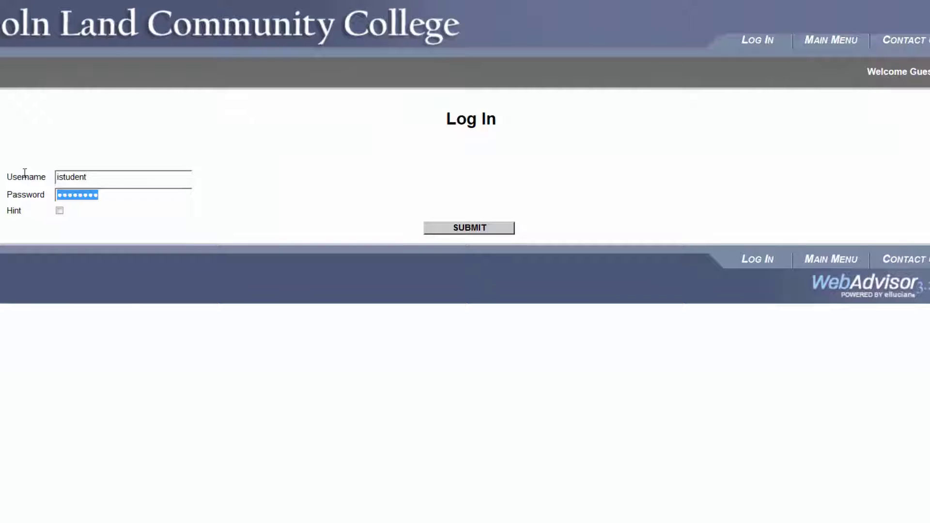
type("••••••")
key("Return")
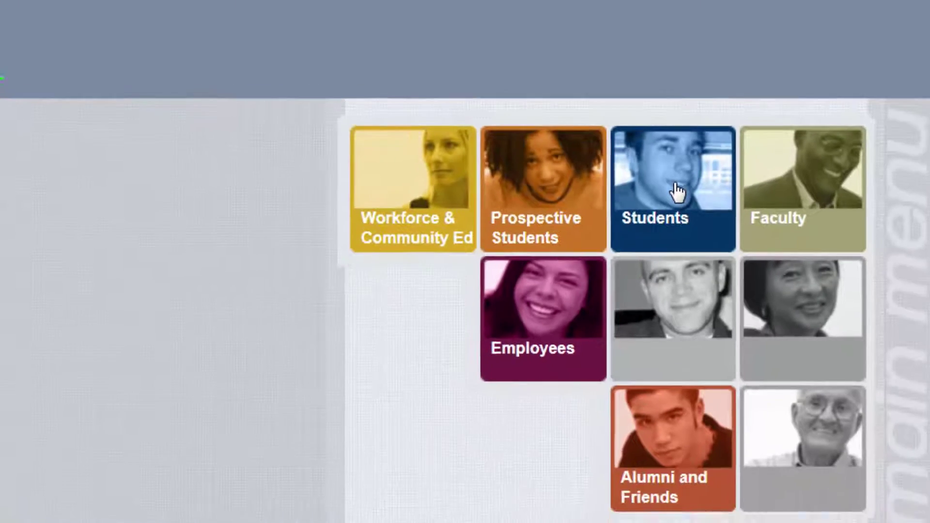
Step: From Students, open Register for Sections, then Search and register for sections
left_click(584, 198)
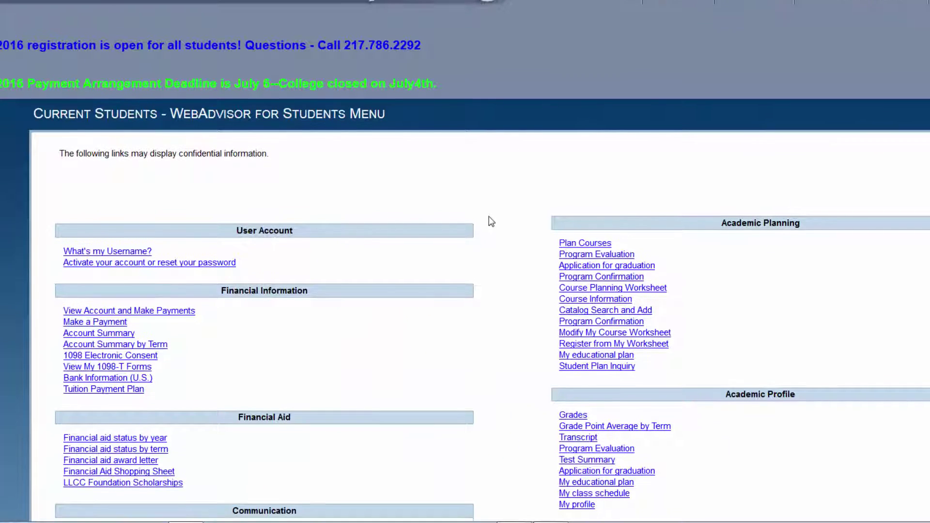
scroll(490, 220, "down", 4)
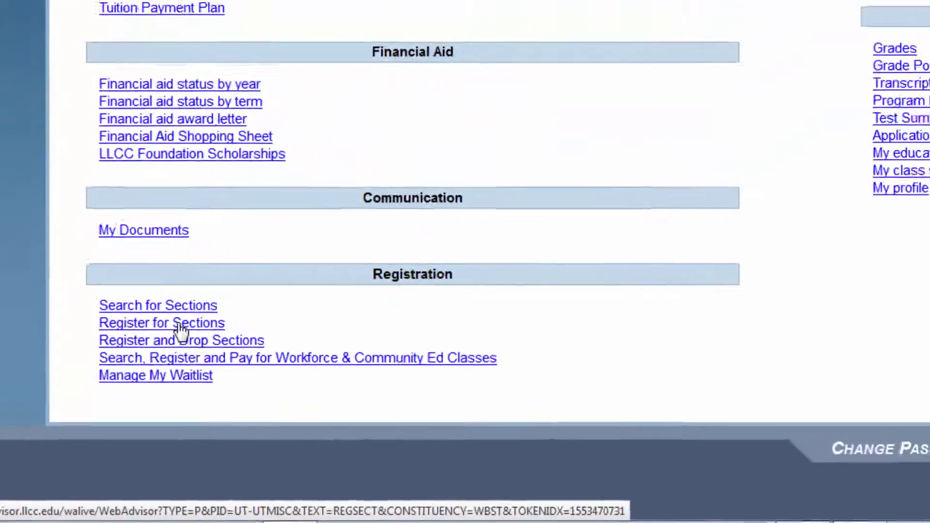
left_click(179, 325)
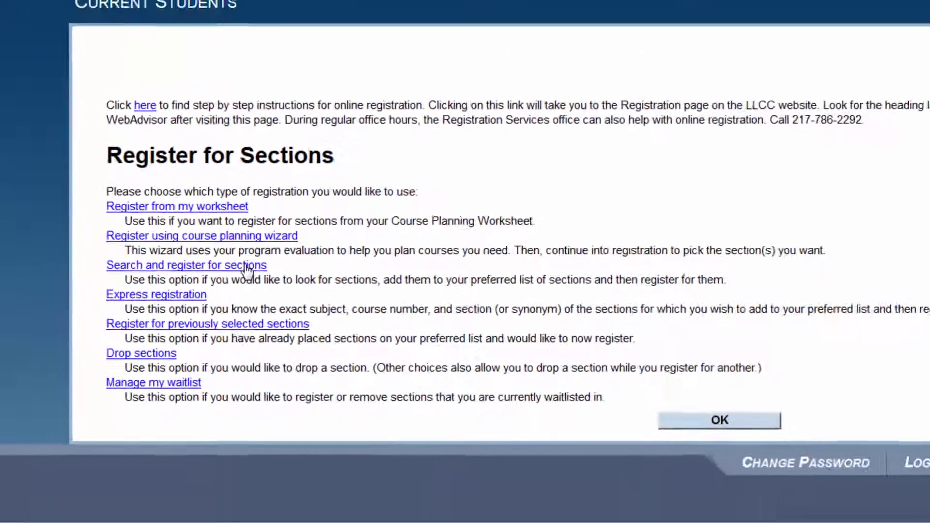
left_click(339, 238)
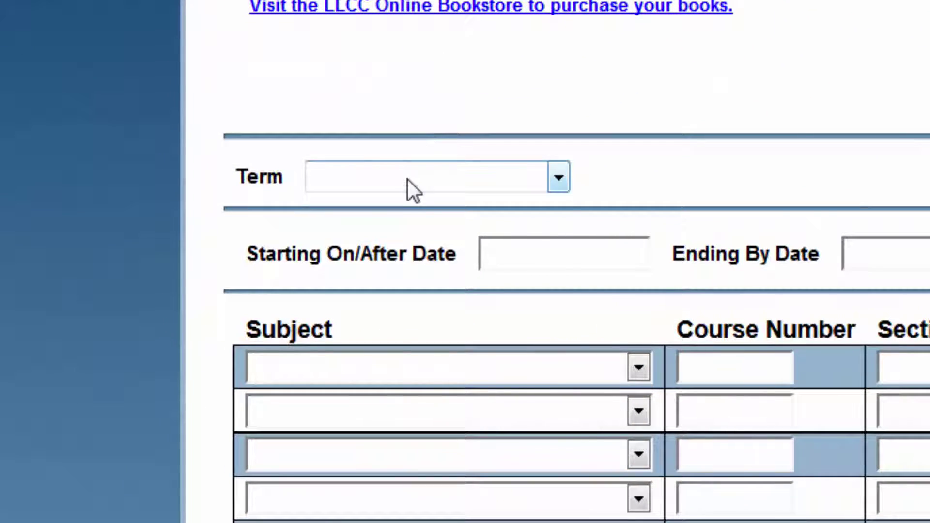
Step: Set the search to Fall 2016 Semester, subject FYE - First-Year Experience, course number 101
left_click(408, 179)
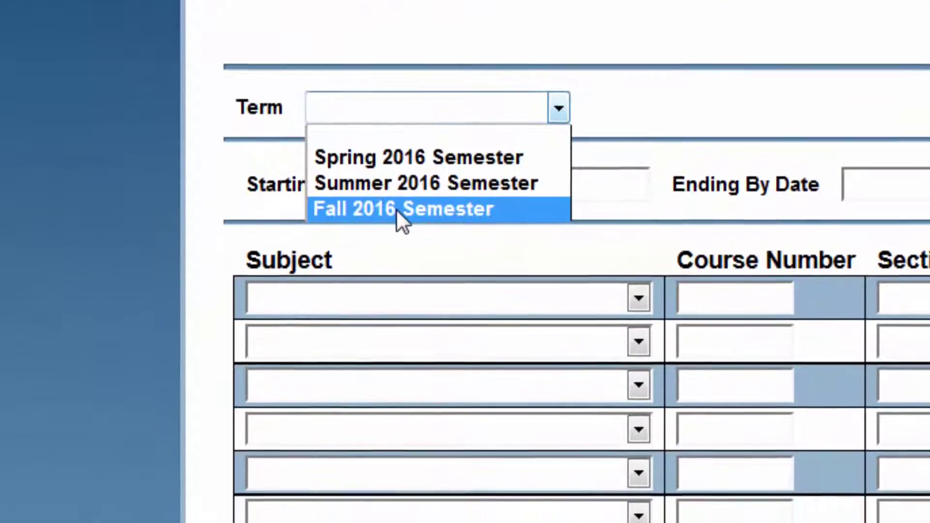
left_click(396, 280)
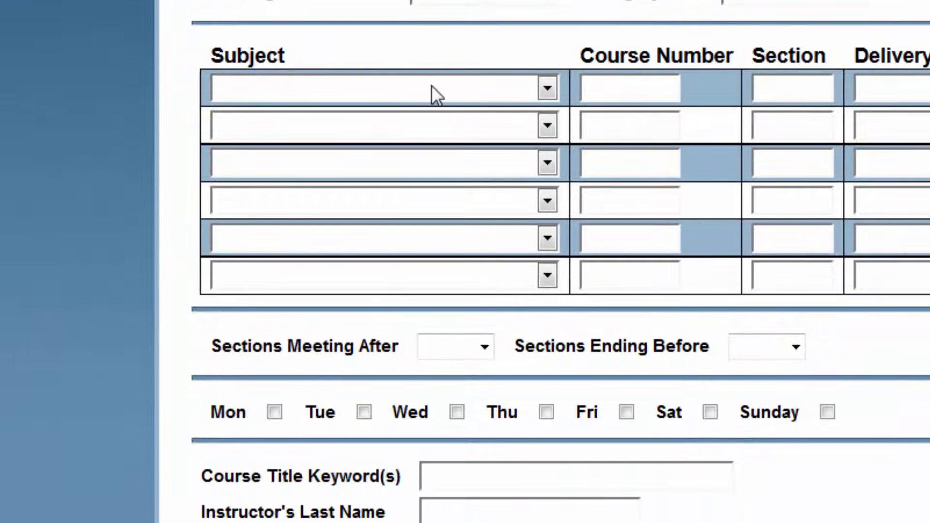
left_click(431, 86)
scroll(431, 356, "down", 1)
scroll(427, 351, "down", 2)
scroll(401, 332, "down", 1)
scroll(399, 330, "down", 8)
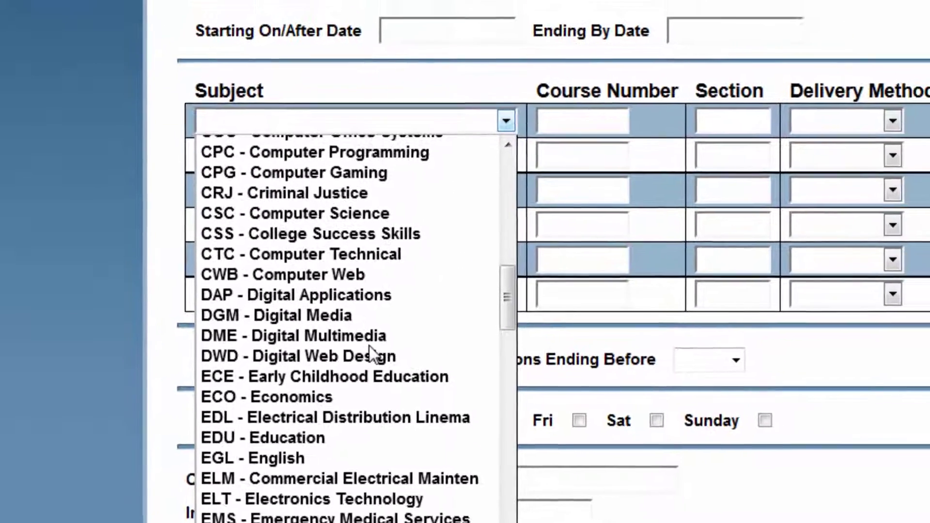
scroll(363, 344, "down", 3)
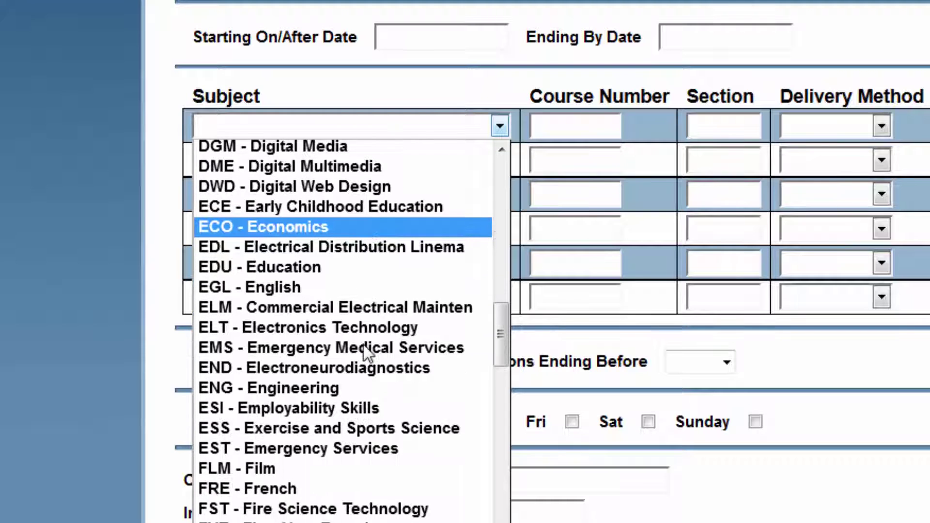
scroll(363, 345, "down", 1)
left_click(341, 470)
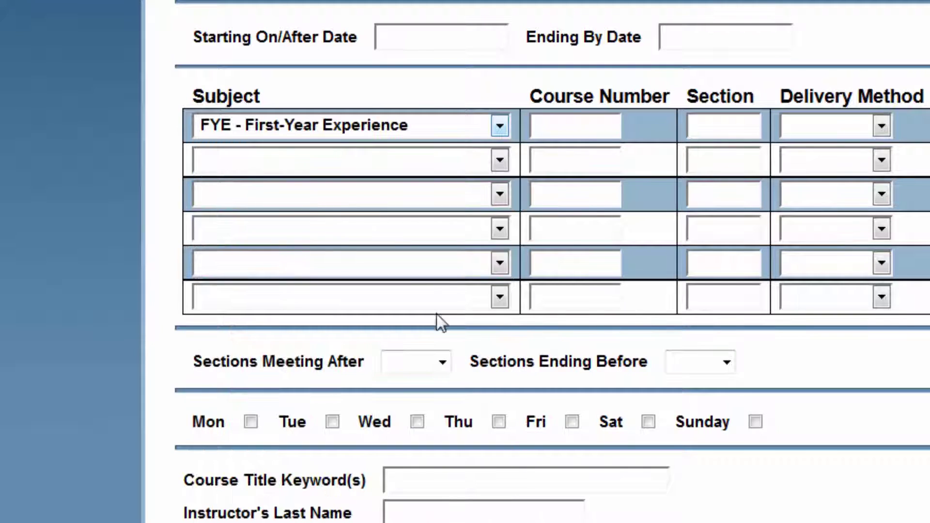
left_click(573, 122)
type("101")
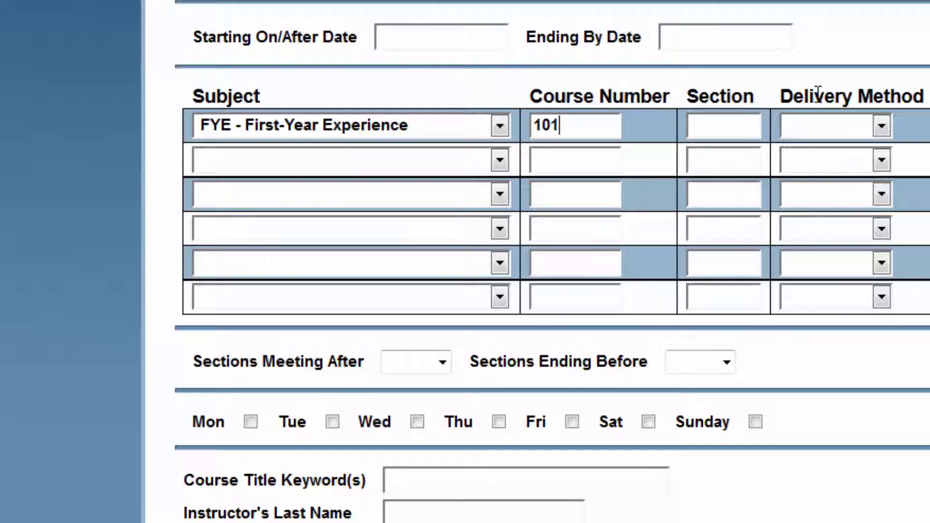
Step: Leave Delivery Method and Location unrestricted and submit the section search
left_click(833, 126)
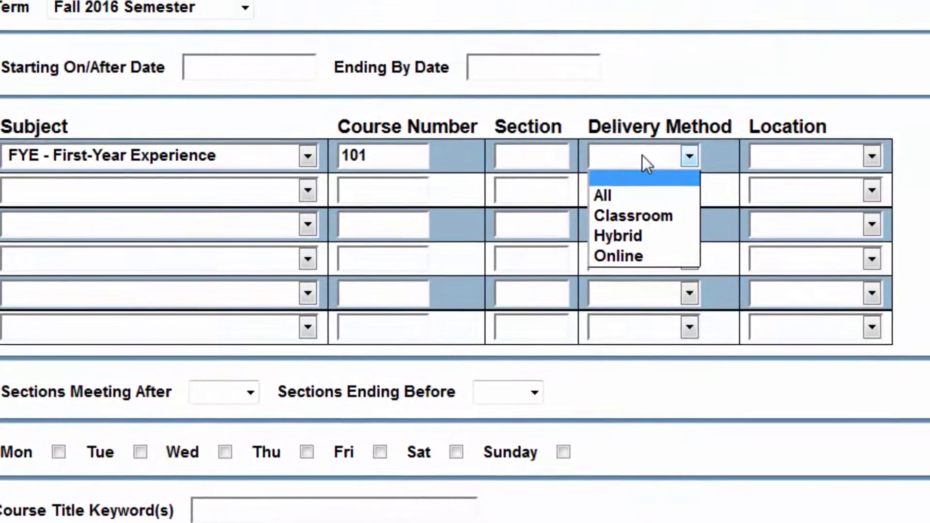
left_click(835, 126)
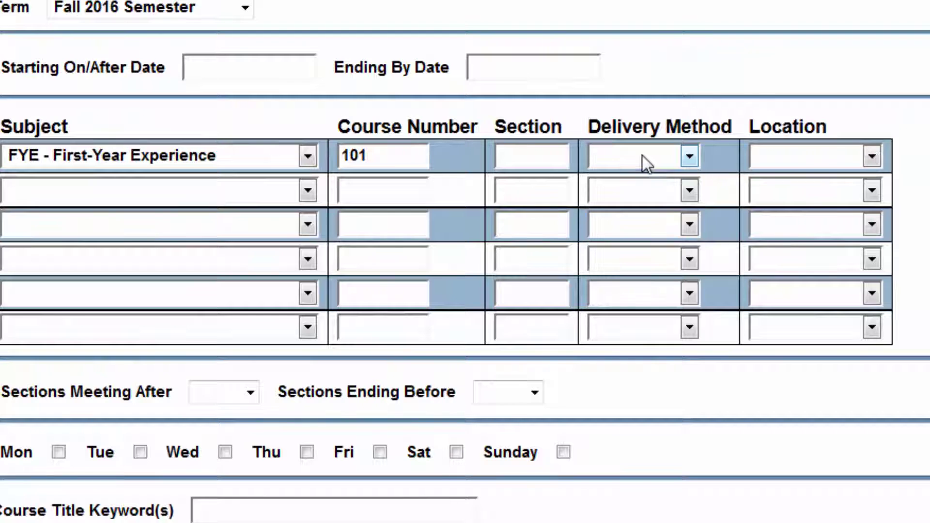
left_click(783, 155)
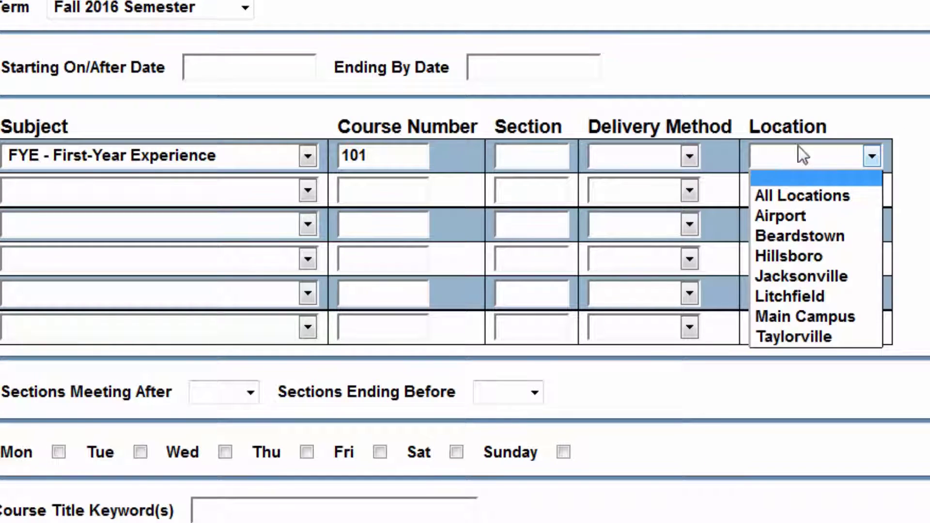
left_click(795, 155)
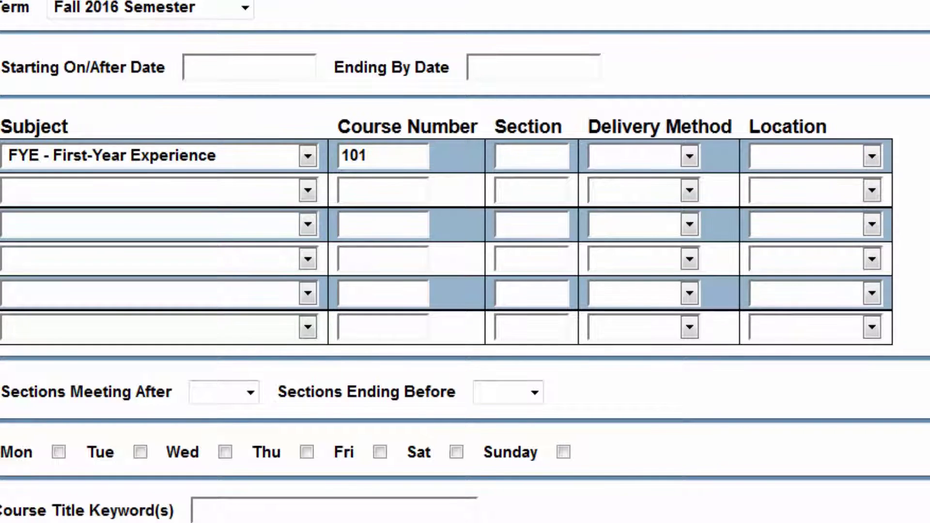
scroll(465, 262, "down", 3)
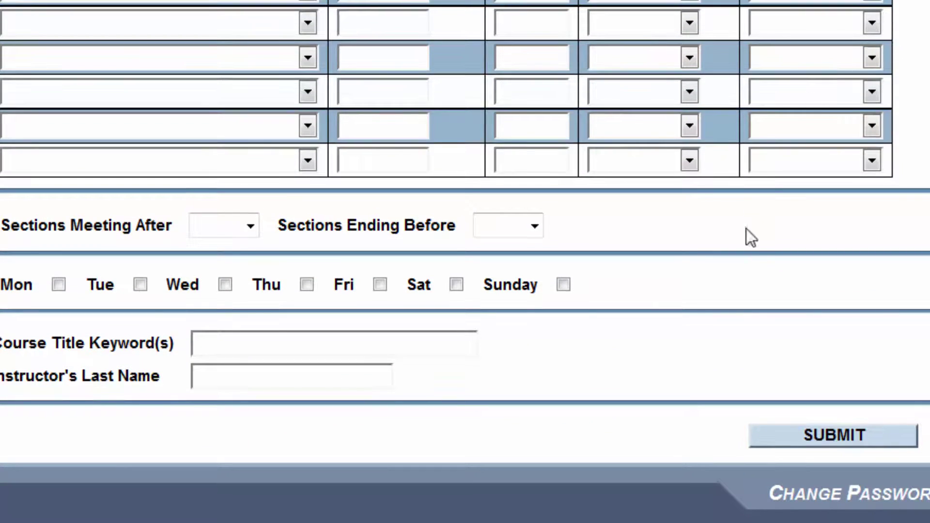
left_click(840, 438)
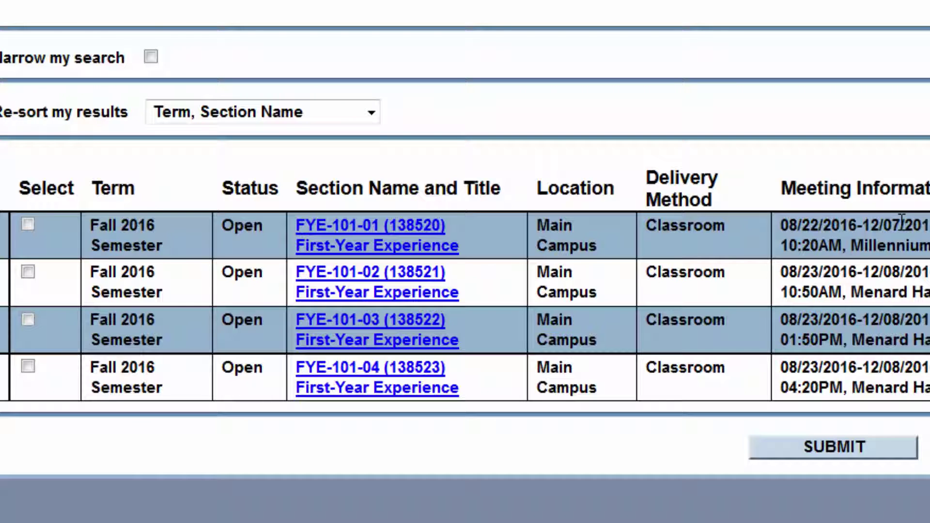
Step: Check section FYE-101-01 and close its Section Information window
left_click(29, 224)
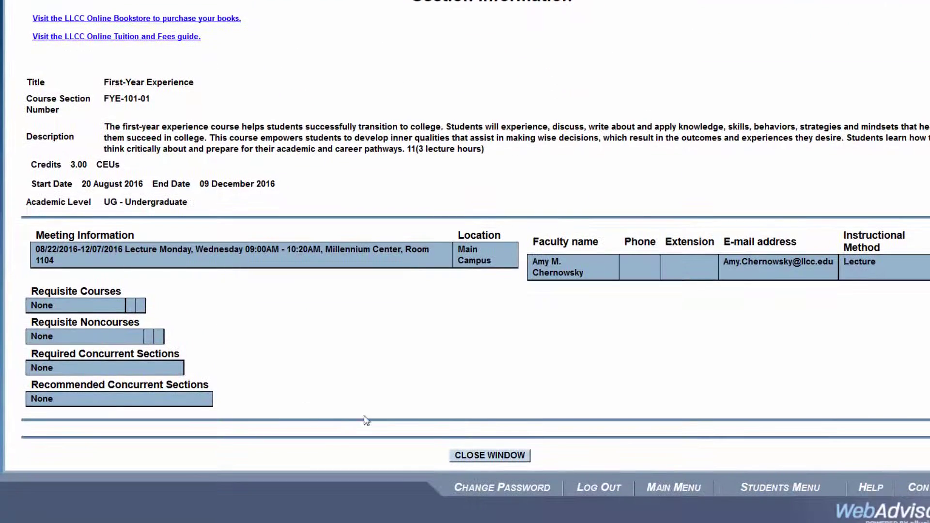
left_click(475, 455)
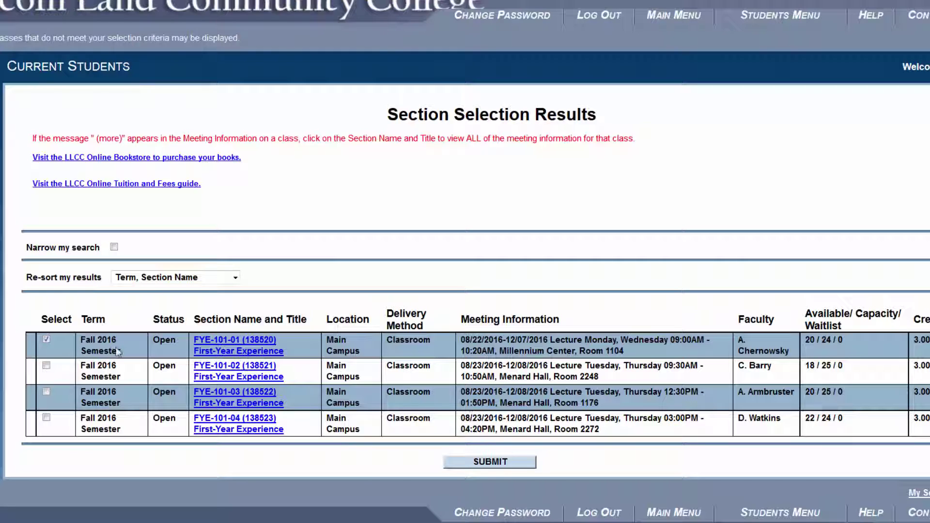
Step: Submit the checked FYE-101-01 section and set its Action to Register
left_click(505, 465)
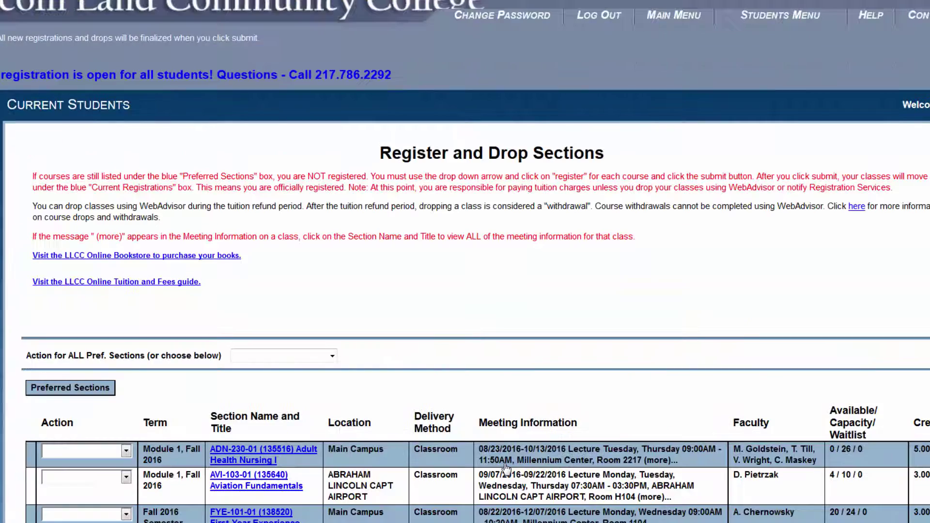
scroll(478, 380, "down", 3)
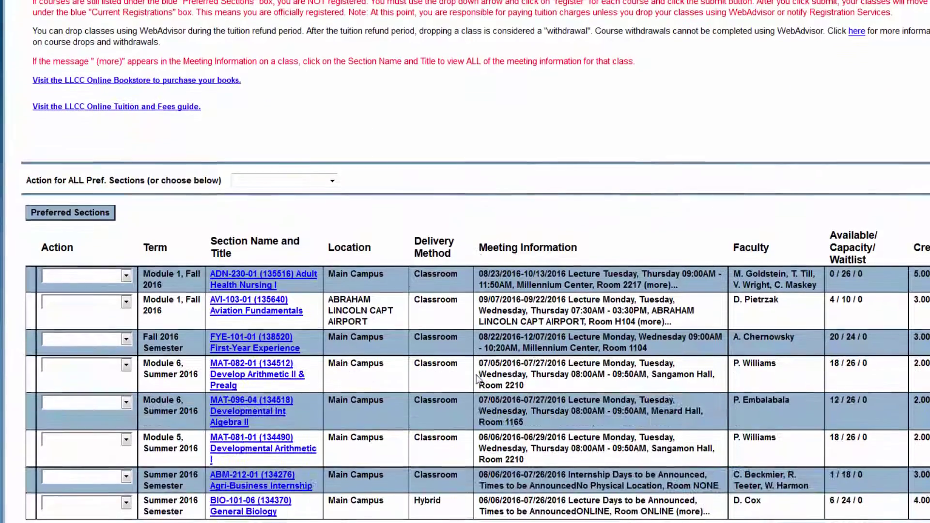
scroll(478, 380, "down", 2)
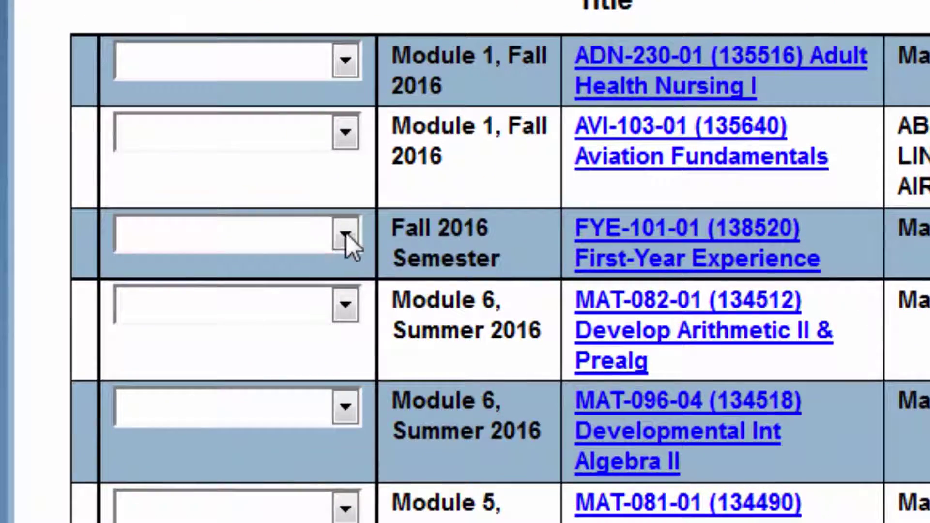
left_click(345, 234)
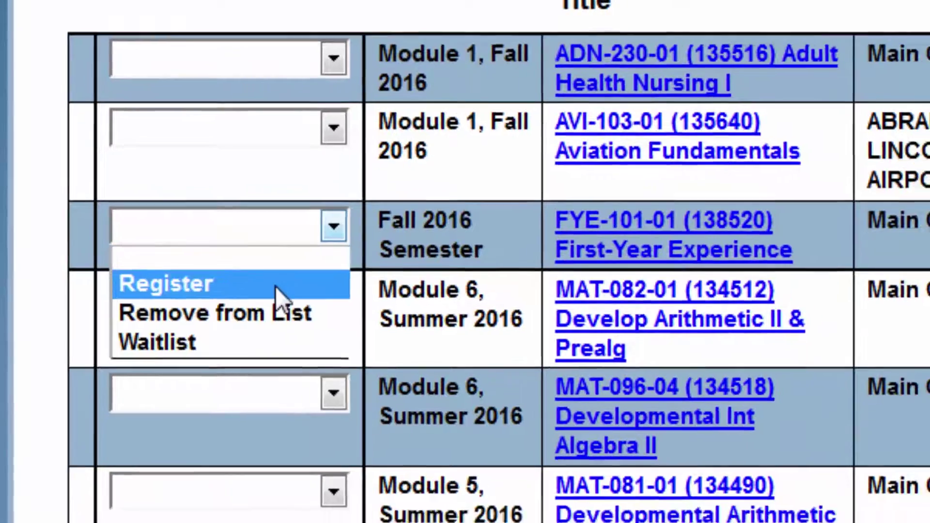
left_click(289, 290)
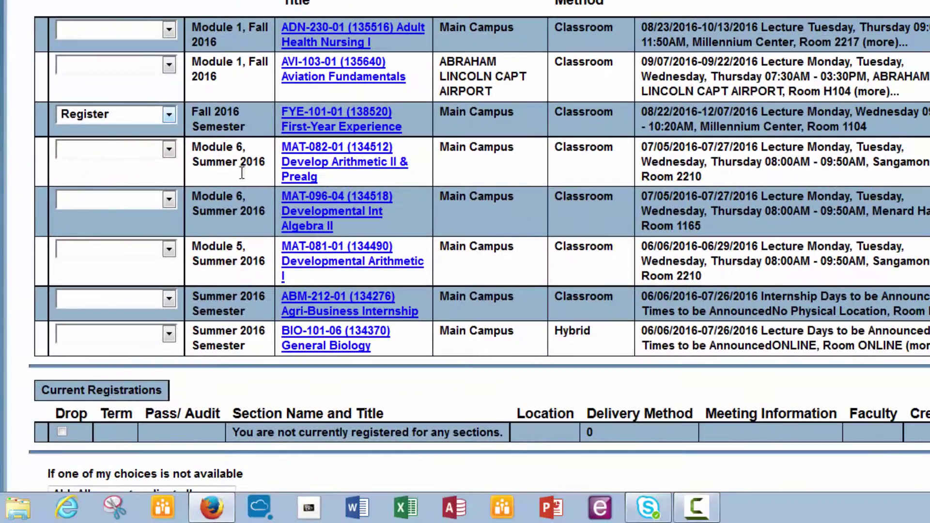
scroll(143, 151, "down", 3)
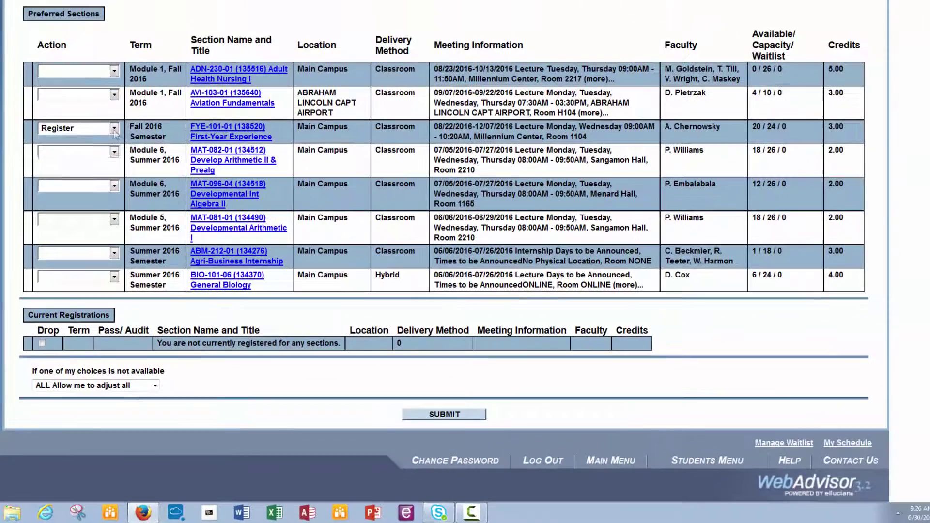
left_click(115, 128)
scroll(174, 252, "up", 5)
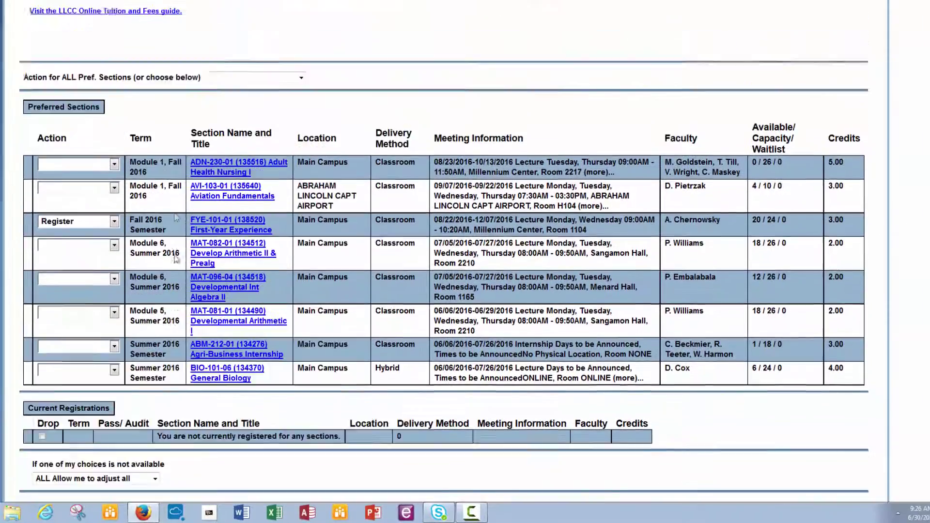
scroll(208, 274, "up", 1)
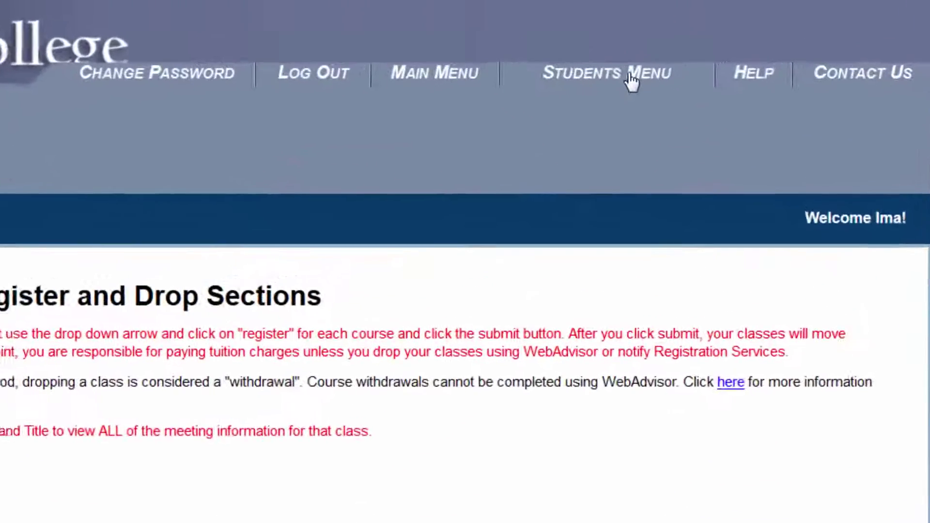
Step: Return to the Students menu and reopen Register and Drop Sections to review the preferred sections
left_click(687, 49)
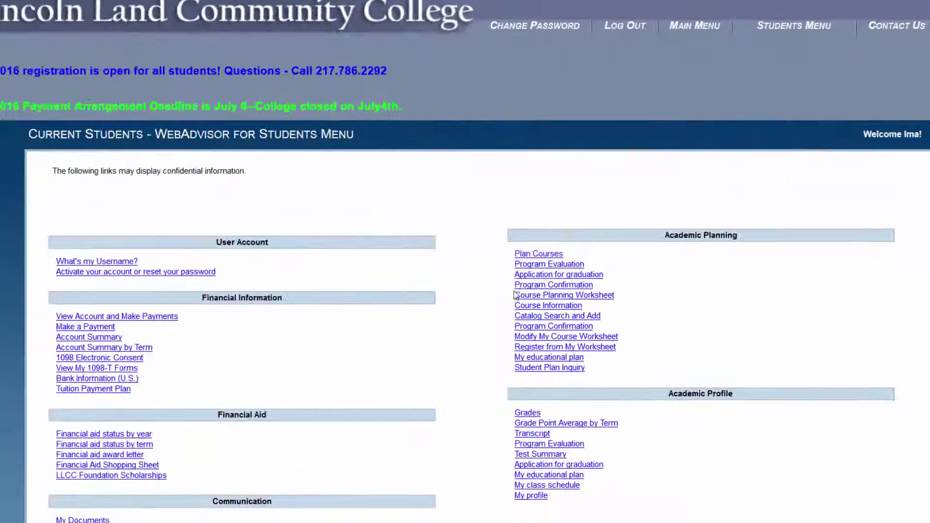
scroll(447, 344, "down", 3)
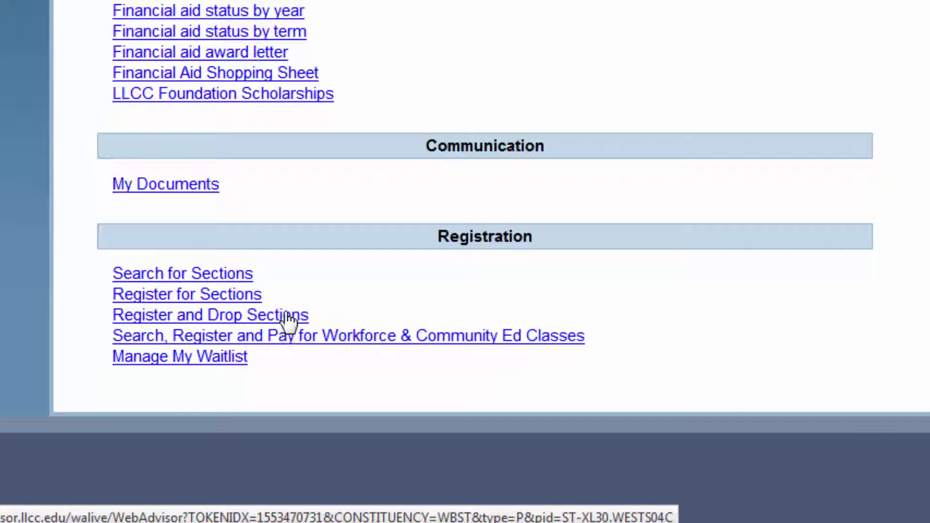
left_click(289, 320)
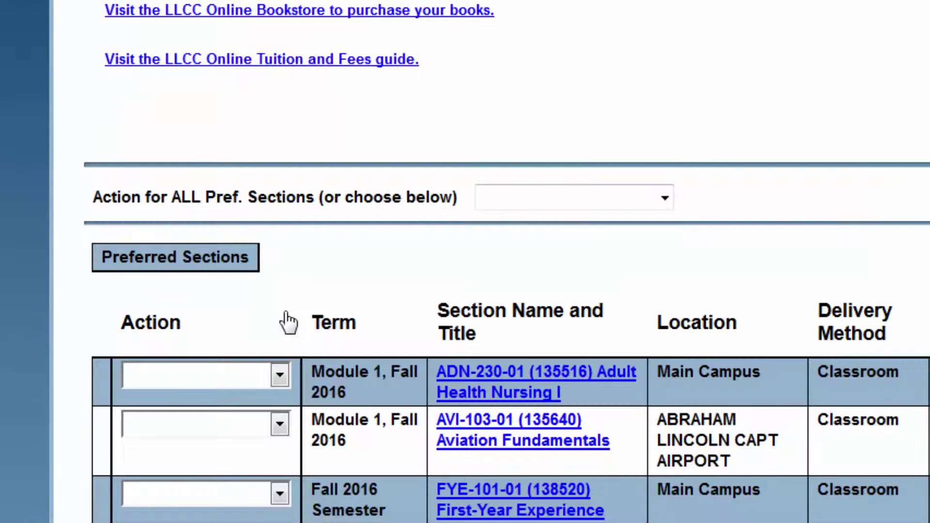
scroll(698, 283, "down", 6)
scroll(694, 285, "down", 5)
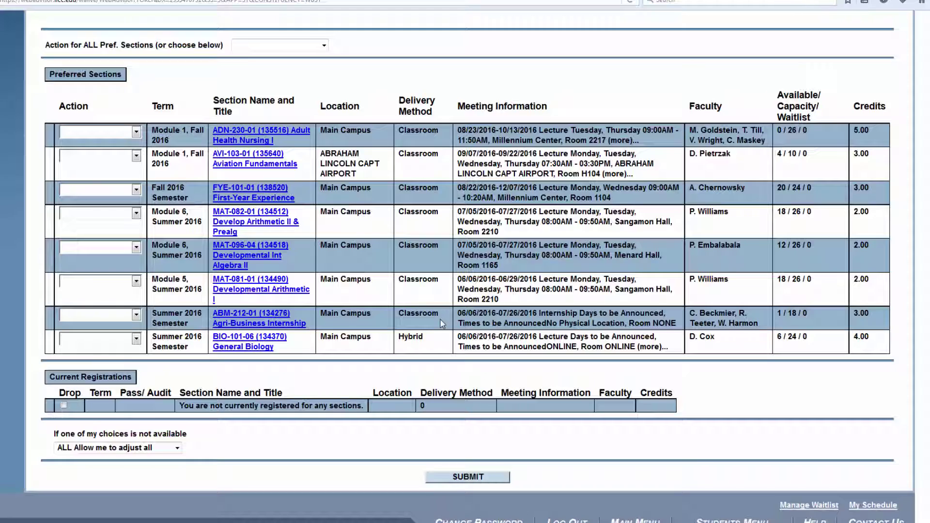
scroll(440, 319, "up", 5)
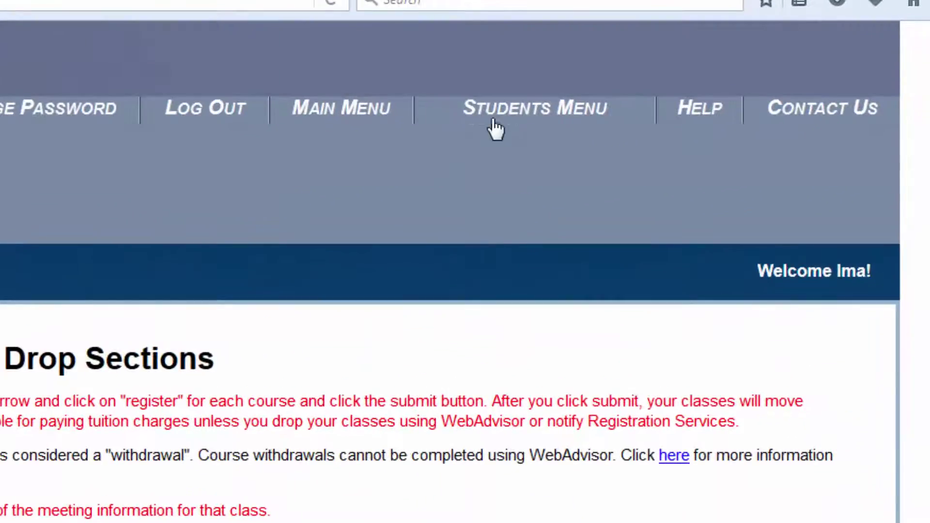
Step: From the Students menu, open View Account and Make Payments under Financial Information
left_click(516, 116)
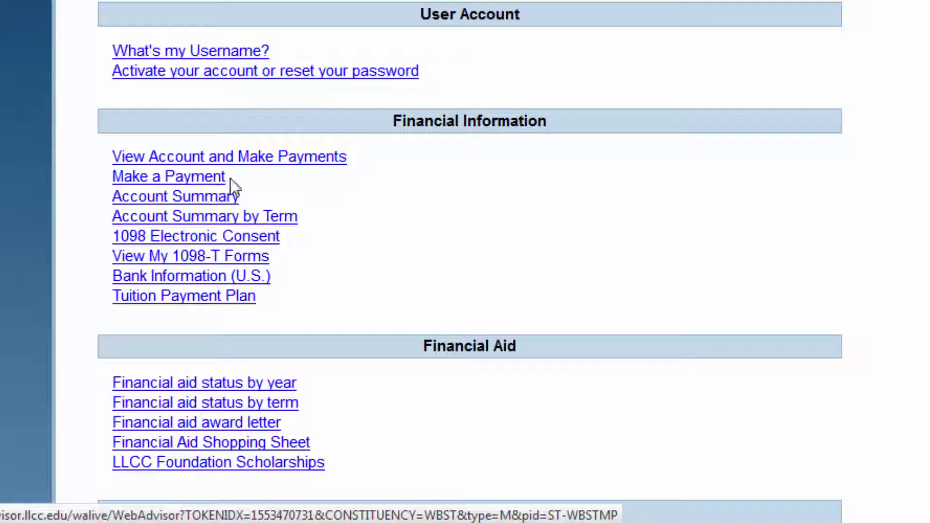
left_click(253, 167)
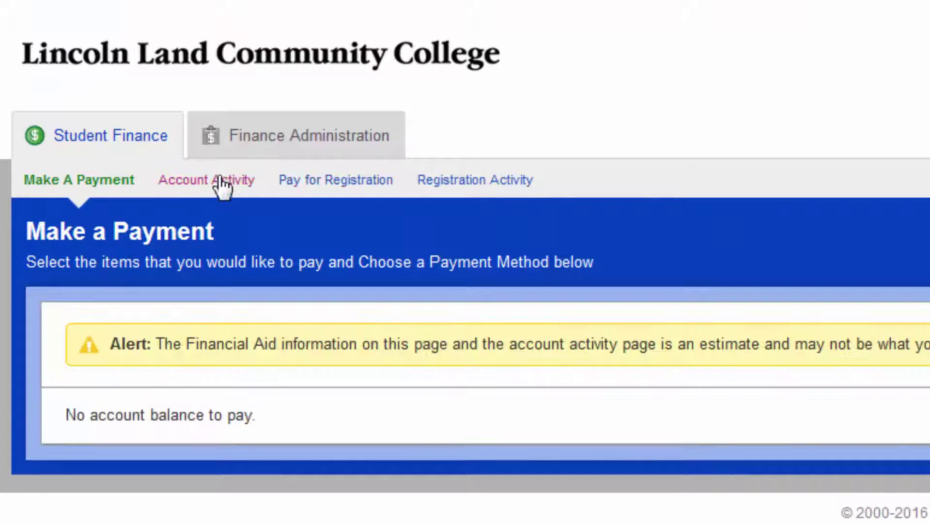
Step: Open Account Activity and view the Summer 2016 statement showing a $0.00 balance
left_click(222, 189)
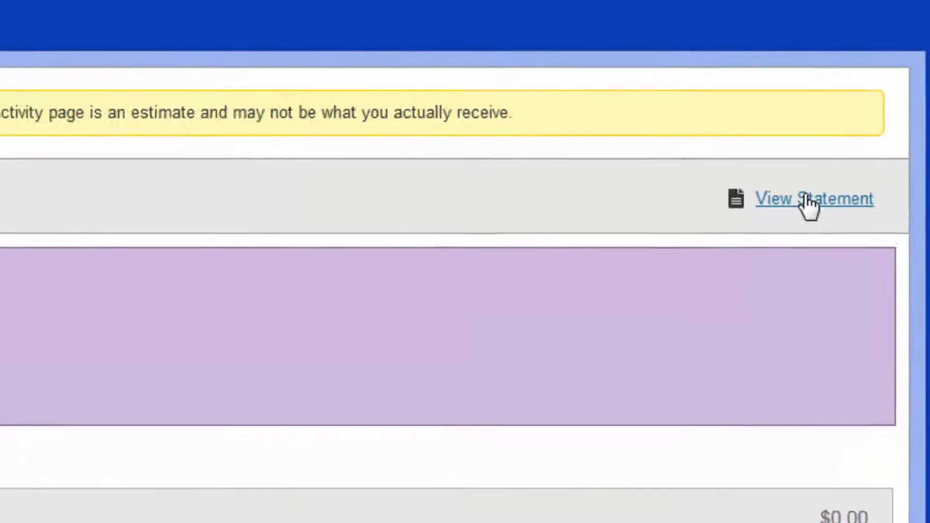
left_click(750, 293)
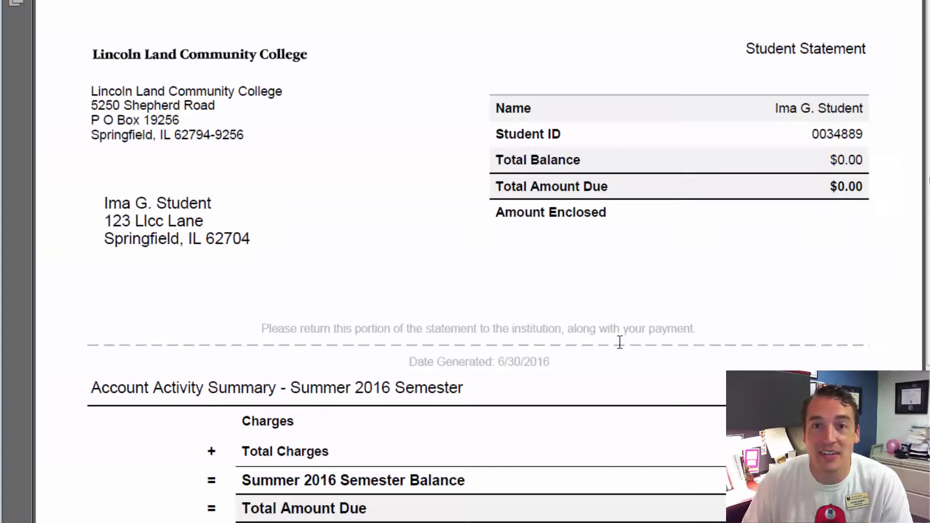
scroll(623, 302, "down", 2)
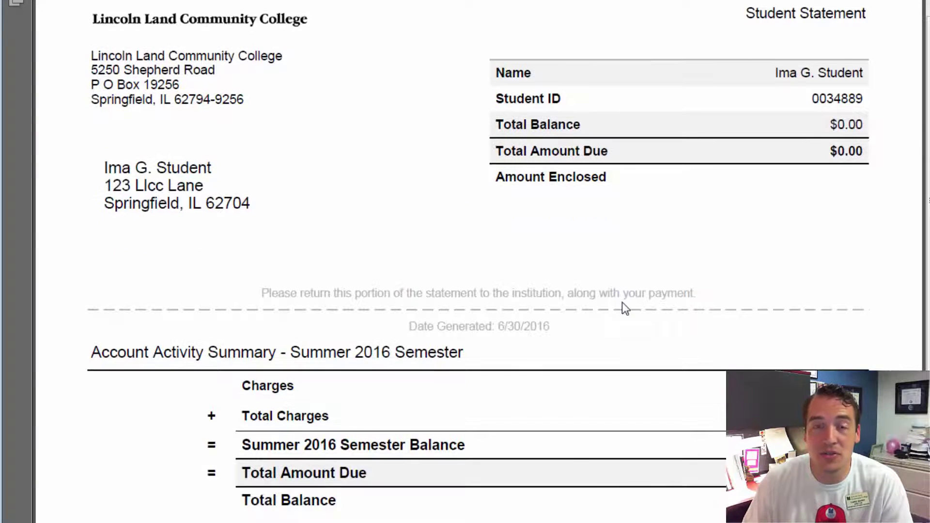
scroll(622, 302, "down", 10)
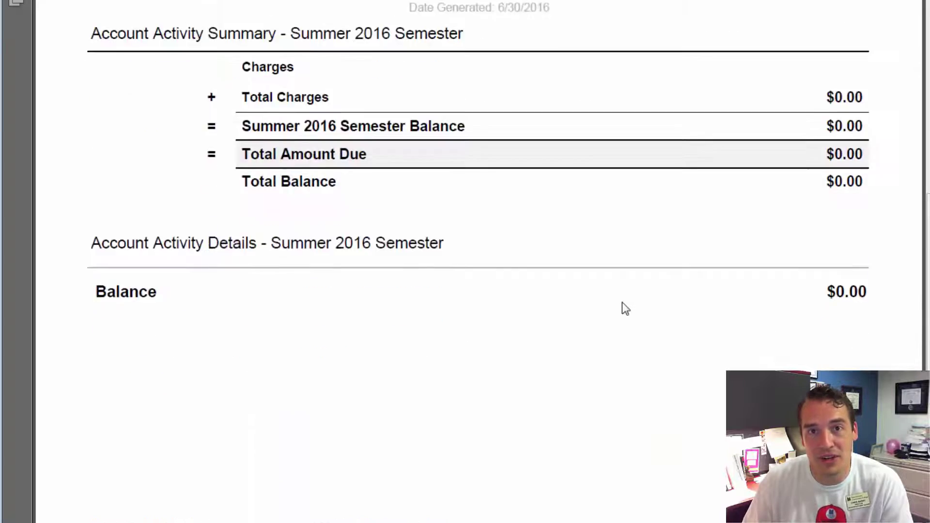
scroll(622, 302, "up", 10)
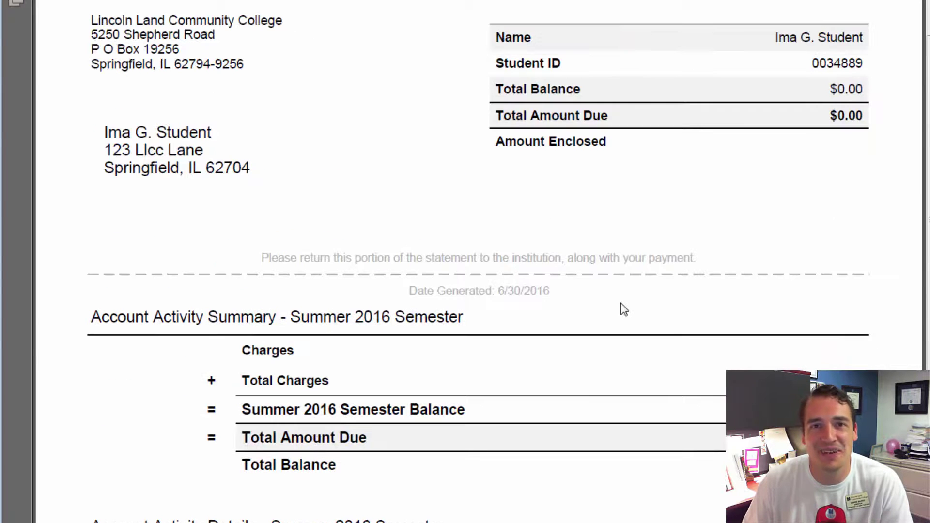